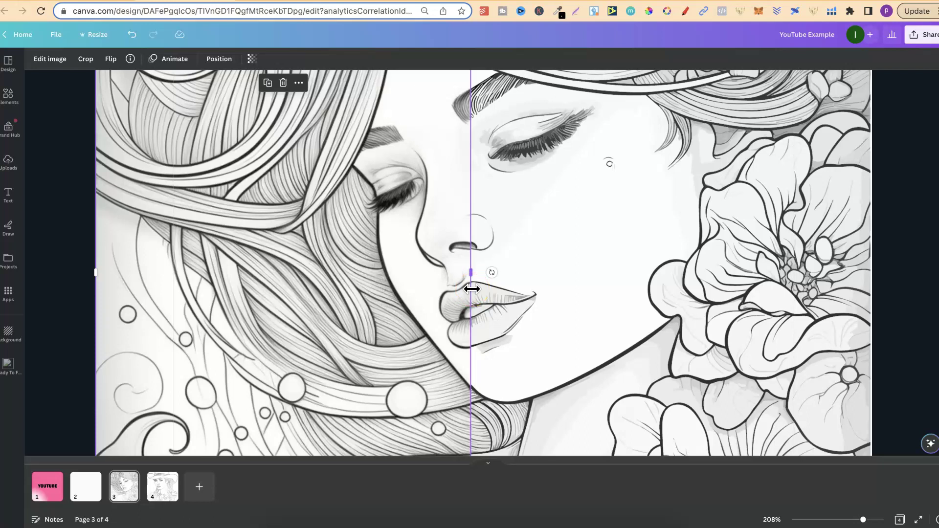
# Step: Drag the overlaid image's edge on page 3 so the split runs down the middle of the face
pyautogui.moveTo(472, 289); pyautogui.dragTo(482, 321)
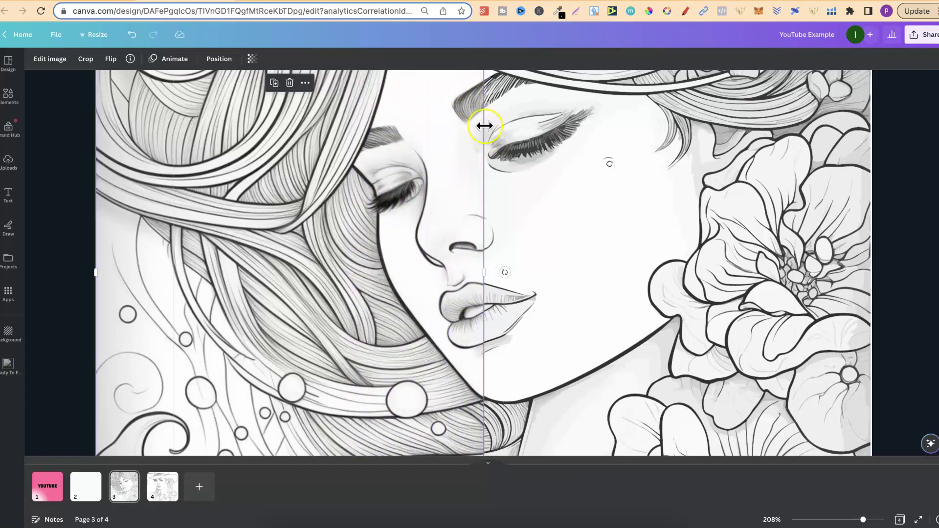
pyautogui.moveTo(484, 127)
pyautogui.mouseDown()
pyautogui.moveTo(449, 131)
pyautogui.moveTo(518, 137)
pyautogui.moveTo(495, 138)
pyautogui.mouseUp()
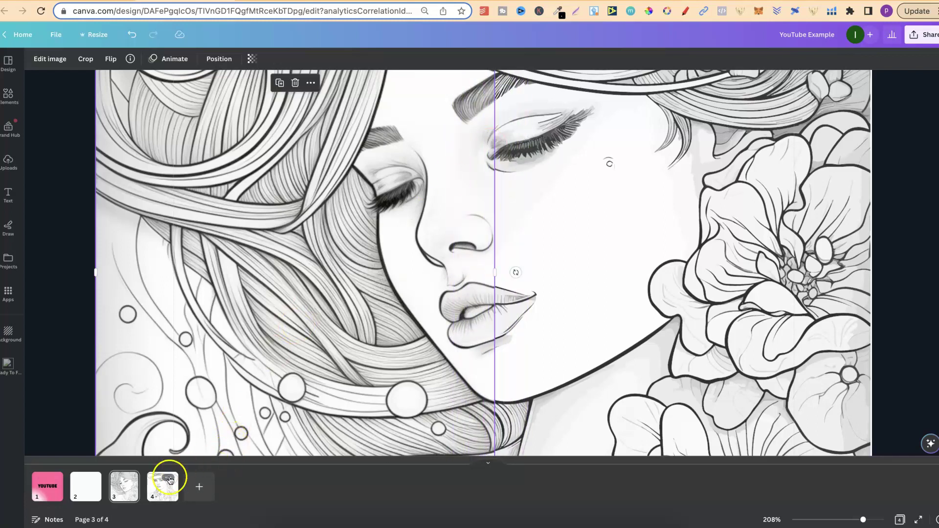
# Step: On page 4, resize and crop the overlaid cowgirl image so the split crosses her eye
pyautogui.click(162, 491)
pyautogui.click(419, 317)
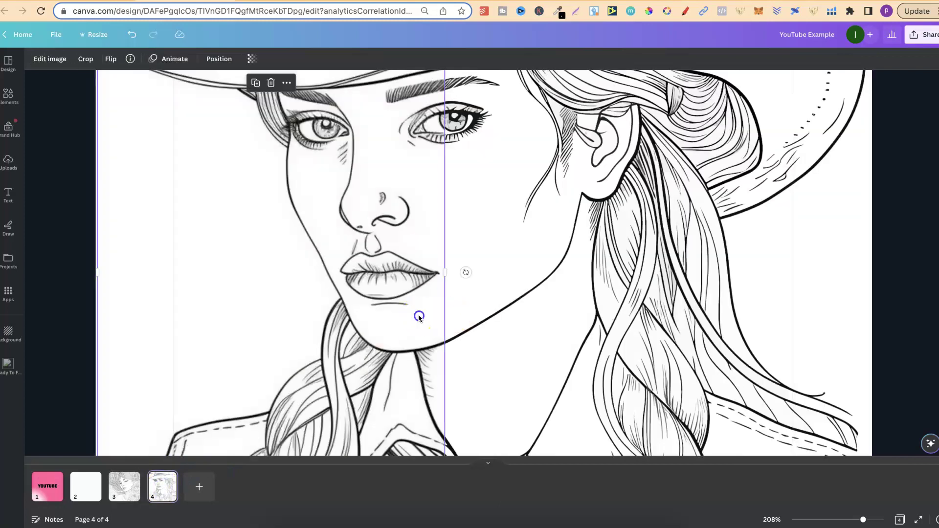
pyautogui.moveTo(444, 308)
pyautogui.mouseDown()
pyautogui.moveTo(398, 308)
pyautogui.moveTo(442, 309)
pyautogui.mouseUp()
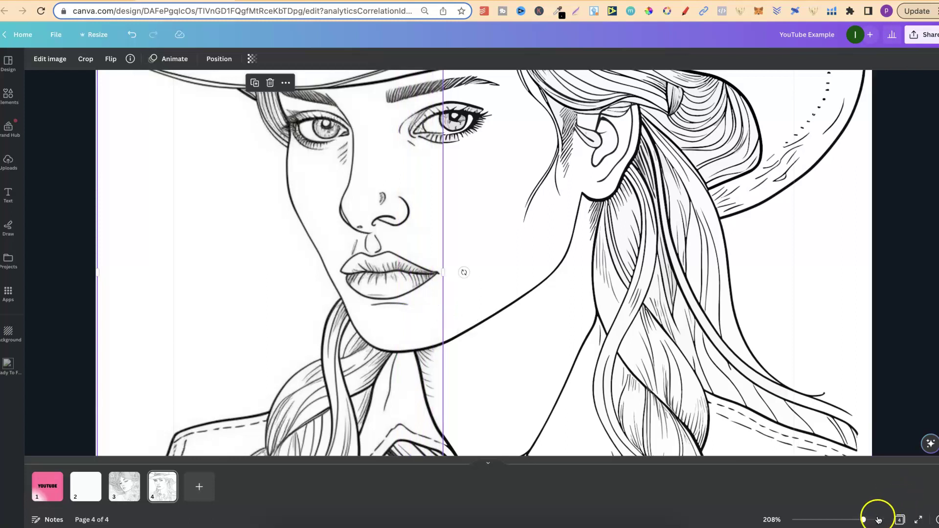
pyautogui.moveTo(865, 522); pyautogui.dragTo(856, 520)
pyautogui.click(769, 517)
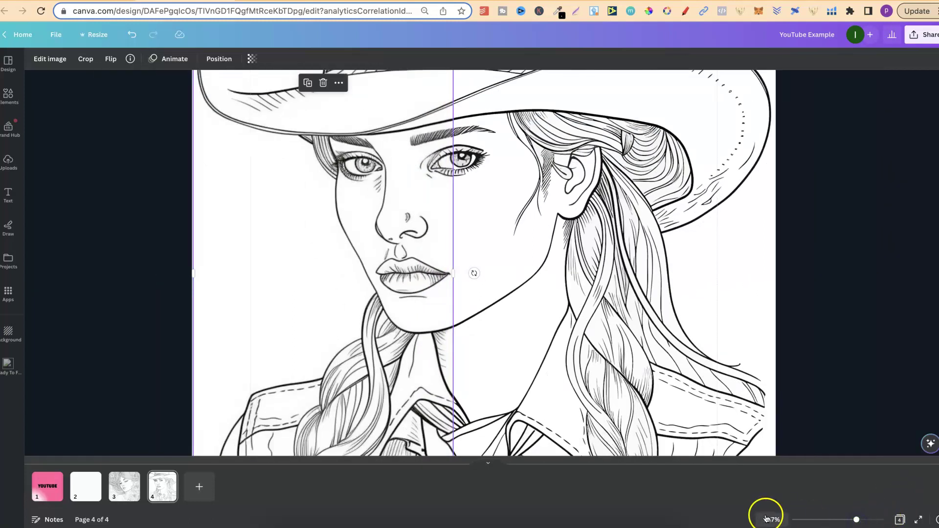
pyautogui.click(761, 476)
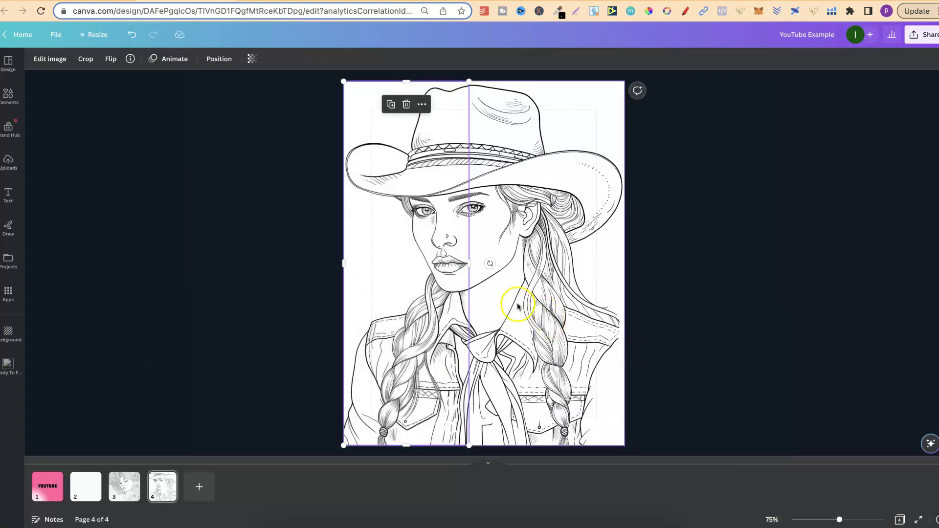
pyautogui.moveTo(469, 267)
pyautogui.mouseDown()
pyautogui.moveTo(511, 268)
pyautogui.moveTo(479, 269)
pyautogui.mouseUp()
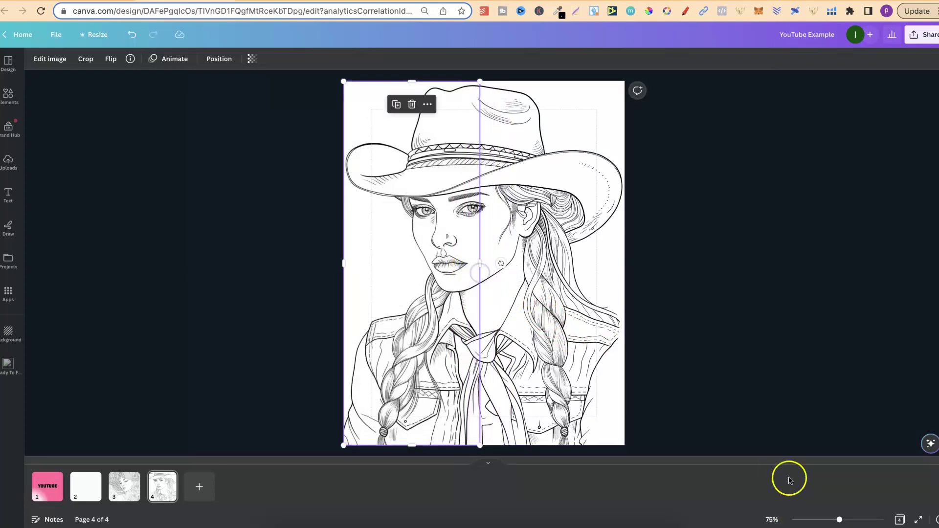
pyautogui.moveTo(837, 520); pyautogui.dragTo(873, 522)
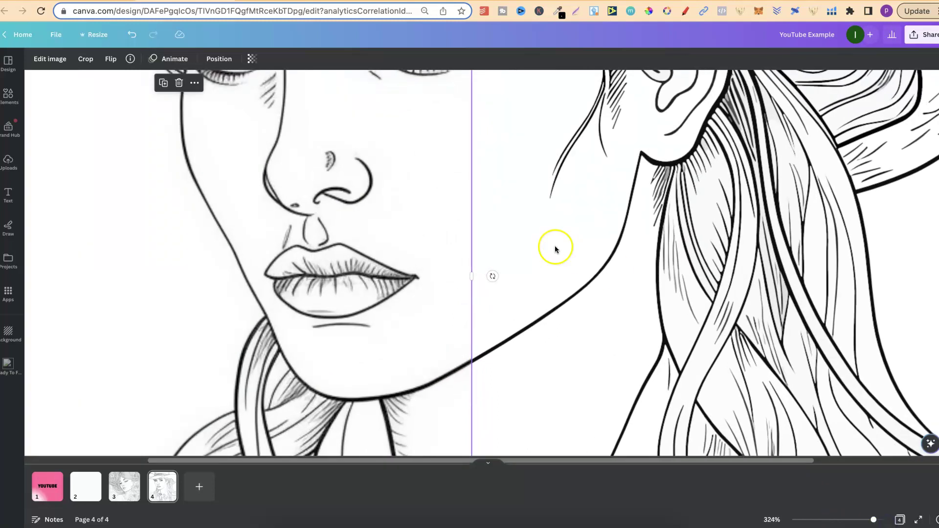
pyautogui.scroll(3, 931, 247)
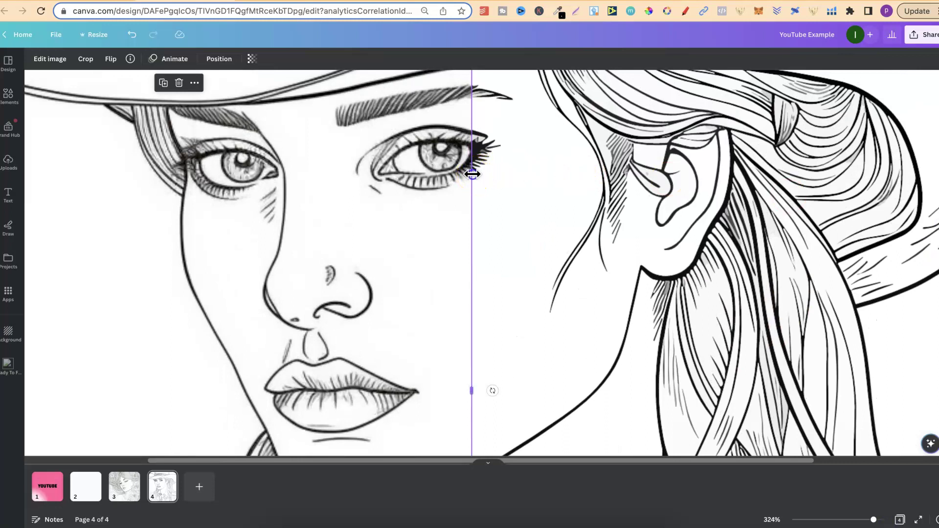
pyautogui.moveTo(471, 170); pyautogui.dragTo(441, 181)
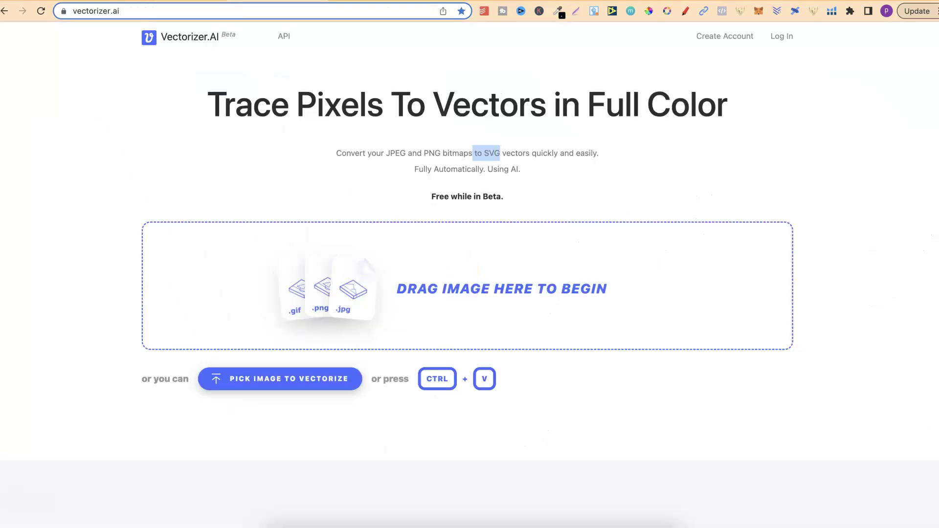
# Step: Highlight the 'Free while in Beta.' note on Vectorizer.AI, then switch to the Vector Magic tab
pyautogui.click(678, 144)
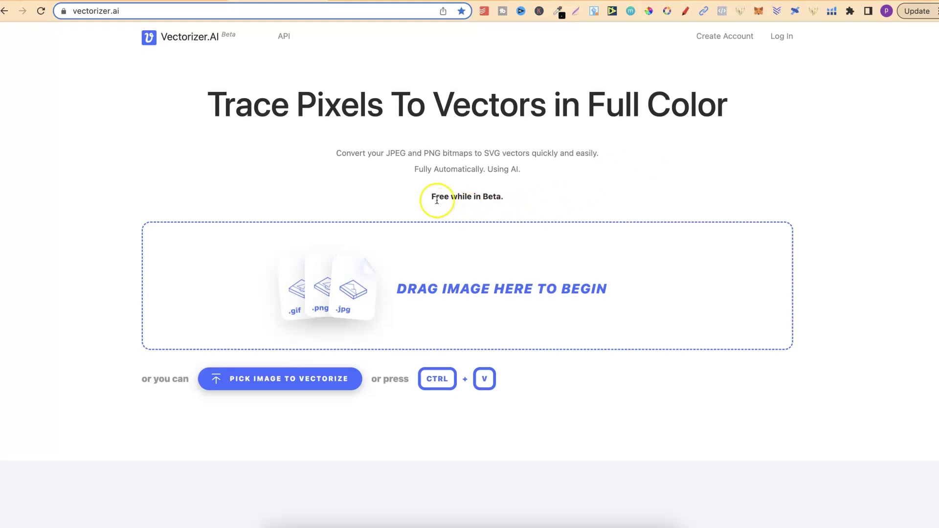
pyautogui.moveTo(430, 199); pyautogui.dragTo(514, 201)
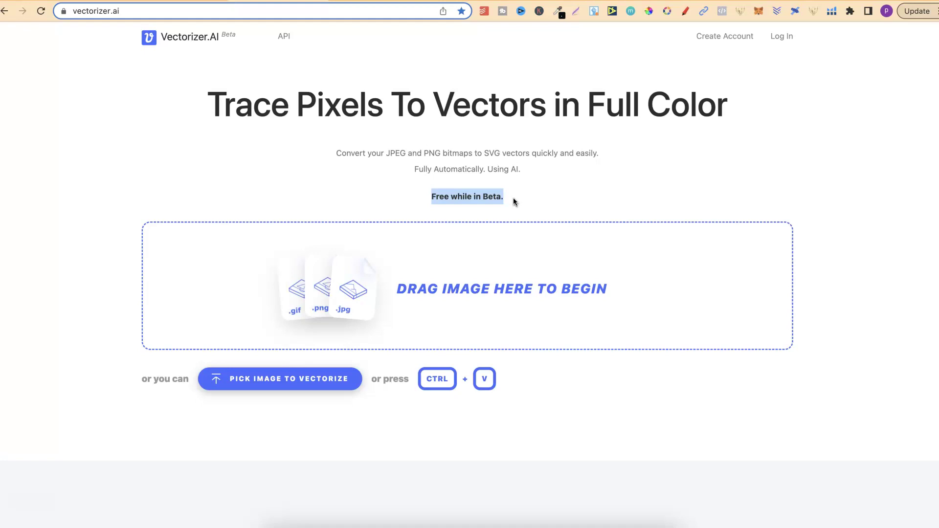
pyautogui.click(361, 1)
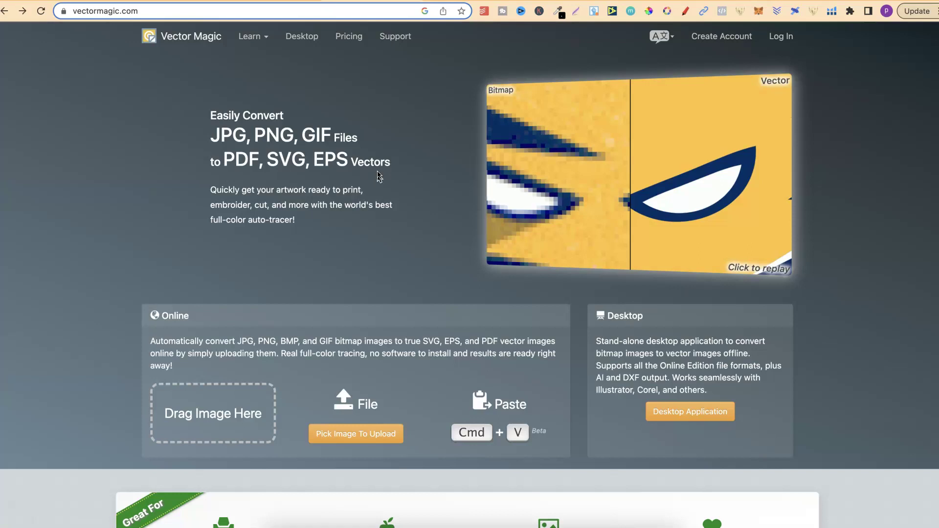
# Step: Revisit Vectorizer.AI to clear the beta-note highlight, then switch to the bigjpg.com tab
pyautogui.click(286, 2)
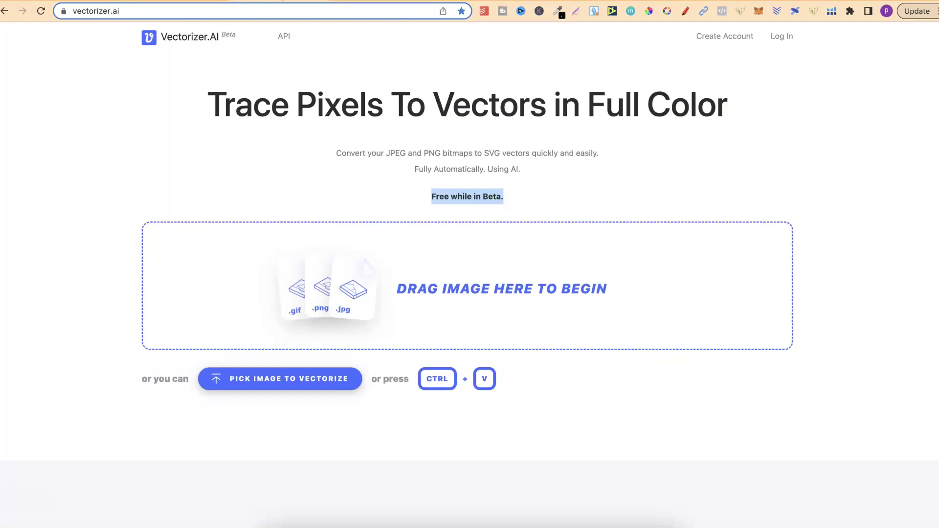
pyautogui.click(354, 180)
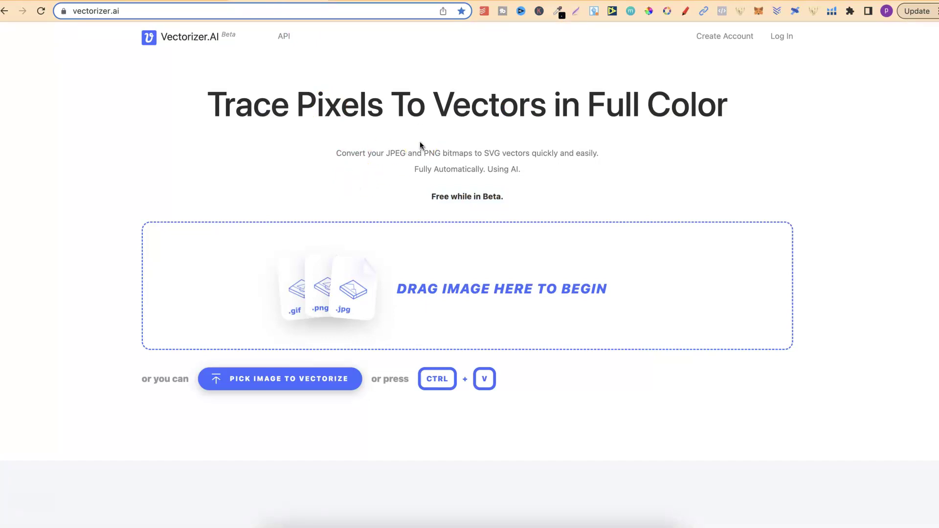
pyautogui.click(433, 121)
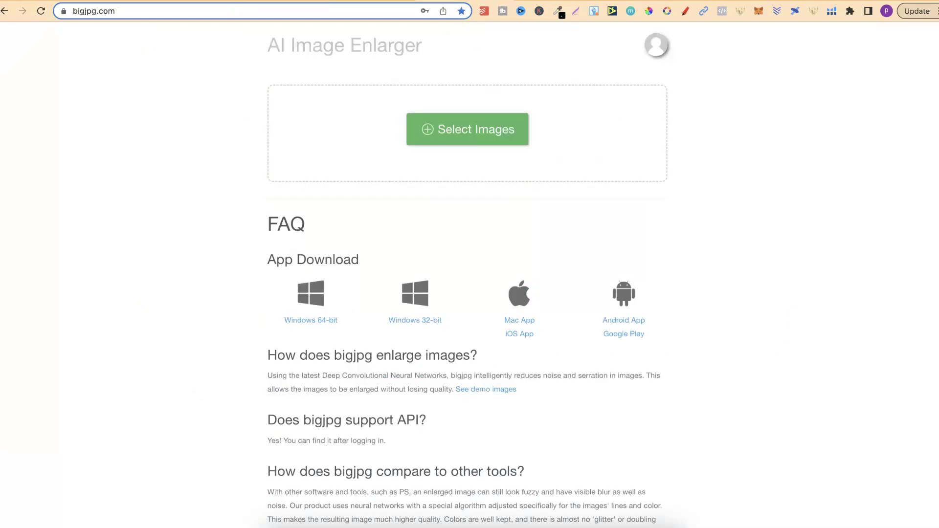
# Step: Open the Bigjpg account page and select the 209 'Used this month' count
pyautogui.click(656, 49)
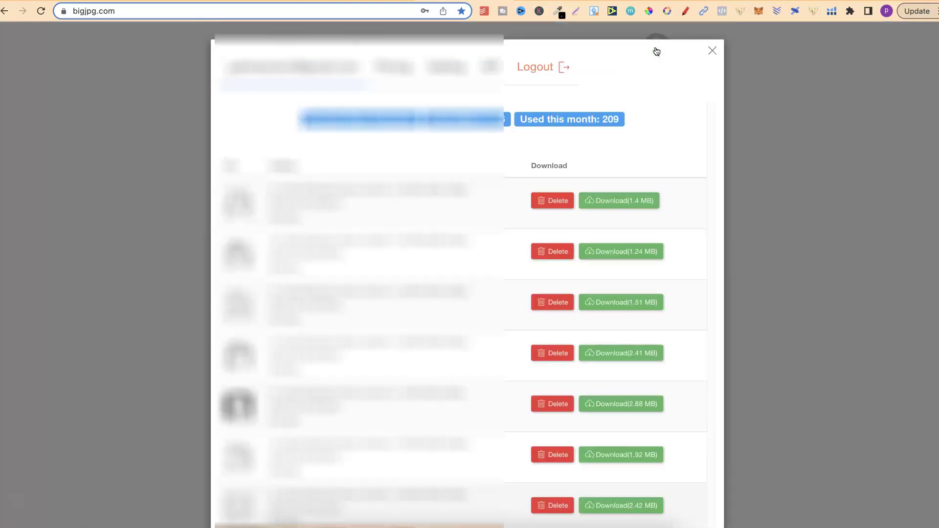
pyautogui.click(618, 126)
pyautogui.doubleClick(618, 122)
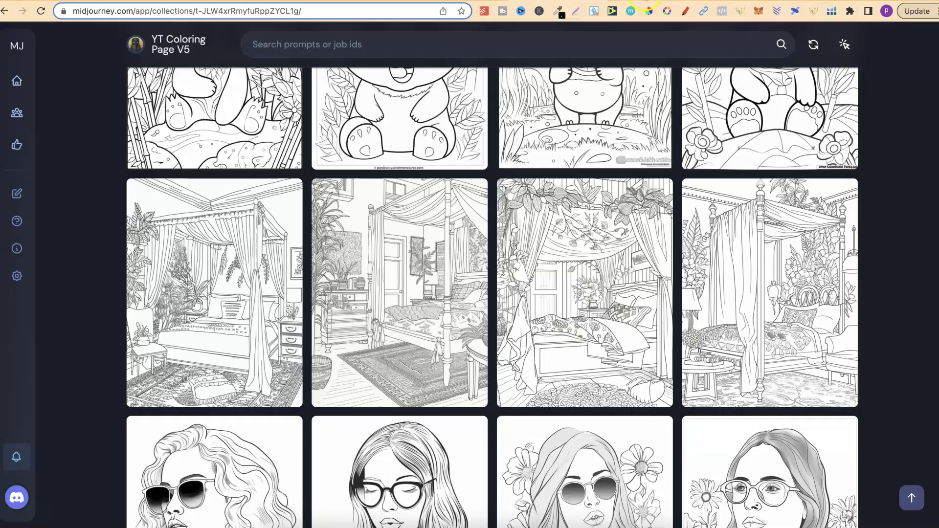
# Step: Download the four-poster bedroom coloring page from the Midjourney collection as a PNG
pyautogui.click(644, 1)
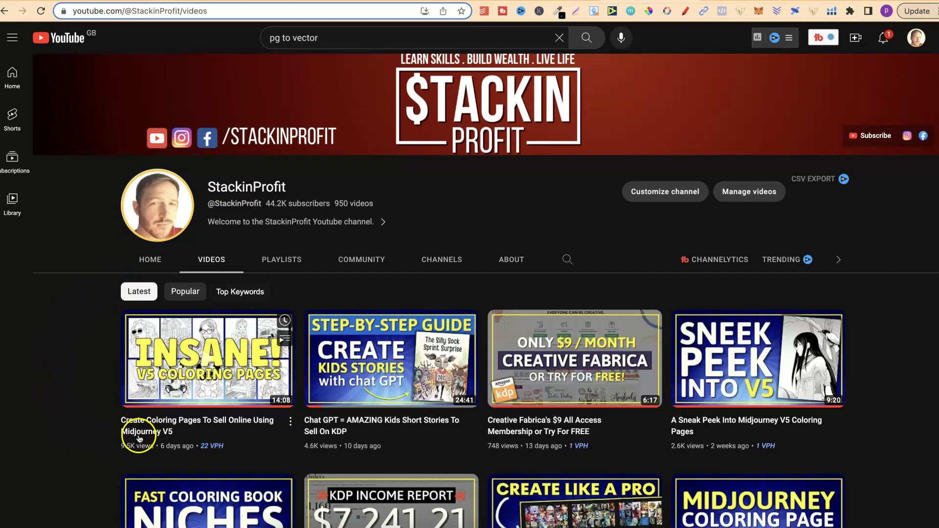
pyautogui.click(88, 429)
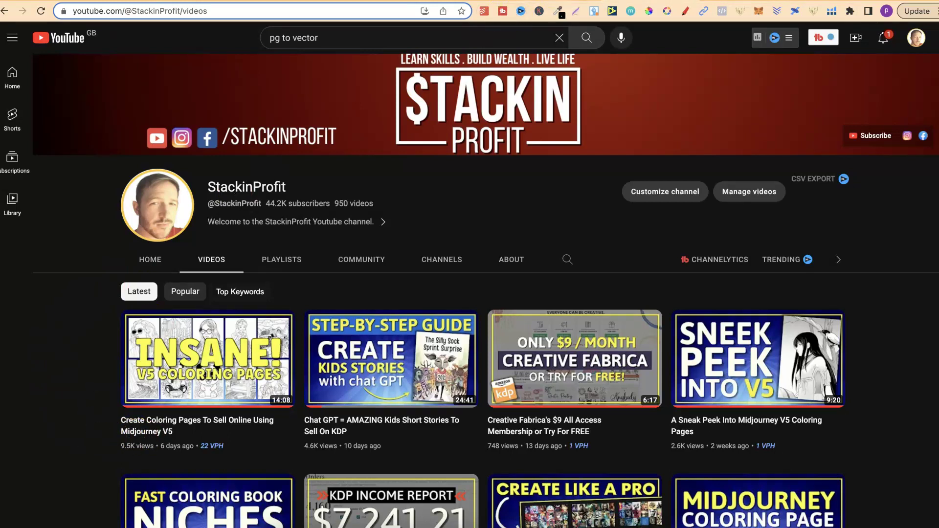
pyautogui.hotkey('ctrl', 'Tab')
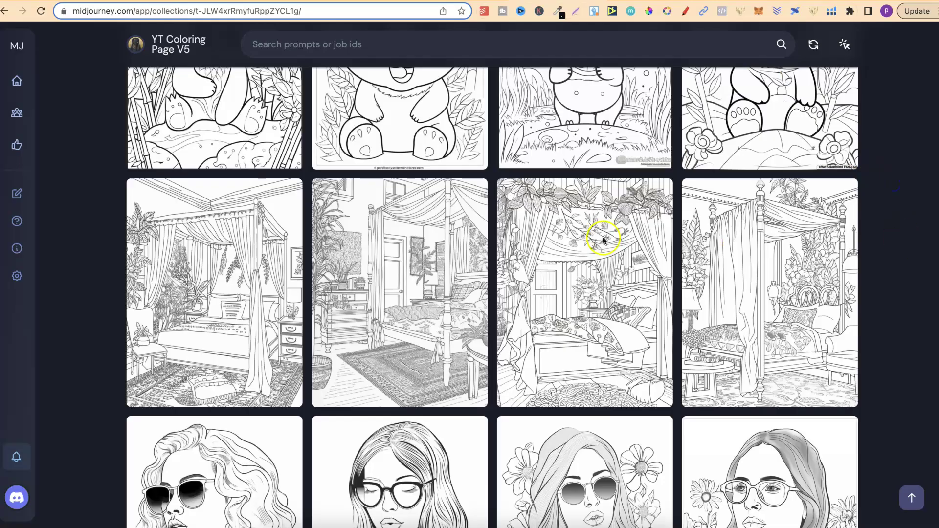
pyautogui.click(379, 254)
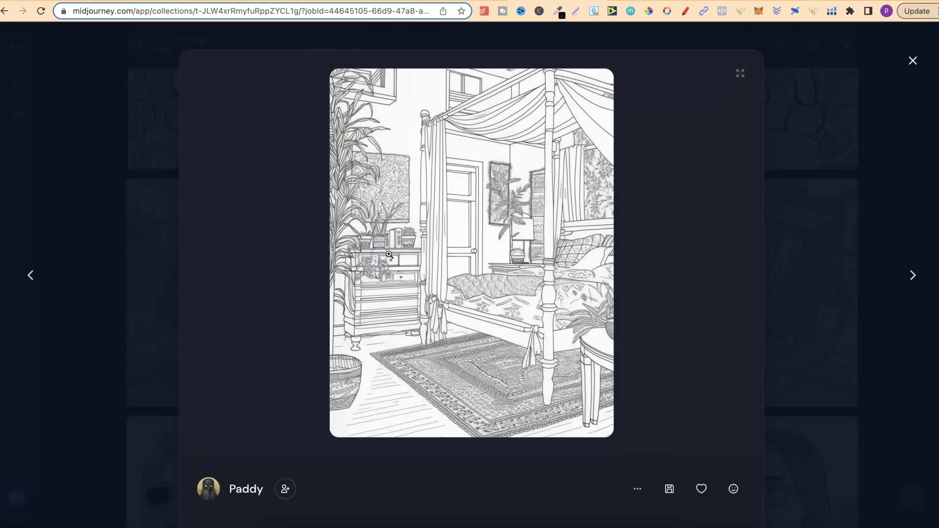
pyautogui.click(668, 489)
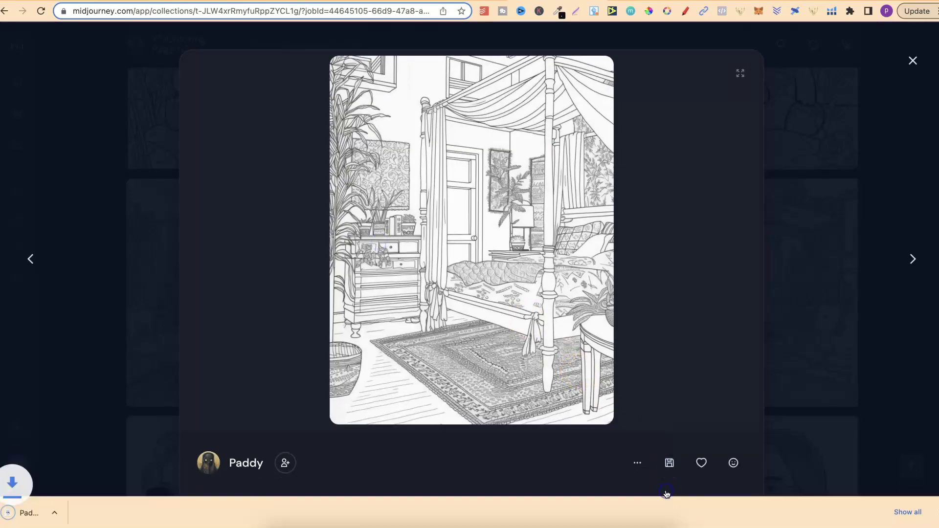
pyautogui.click(251, 1)
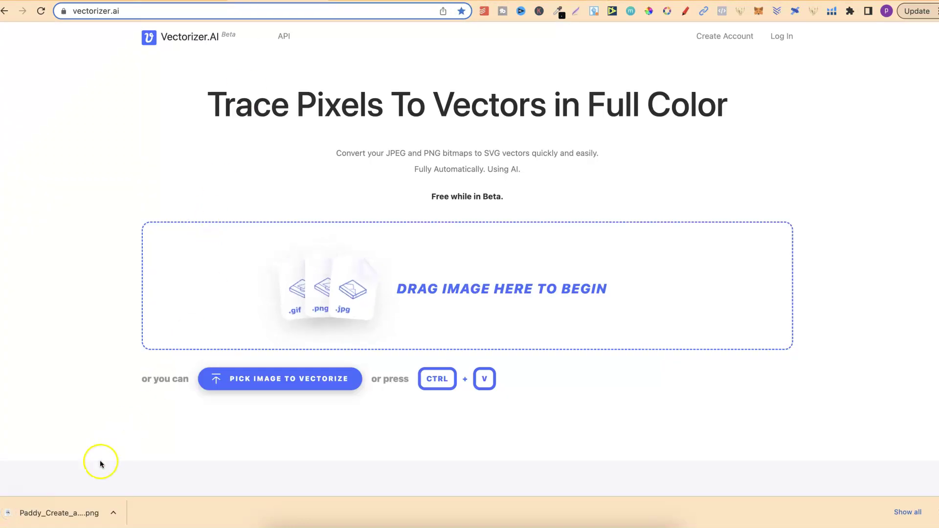
# Step: Vectorize the bedroom PNG on Vectorizer.AI and download the resulting SVG
pyautogui.moveTo(68, 512); pyautogui.dragTo(432, 259)
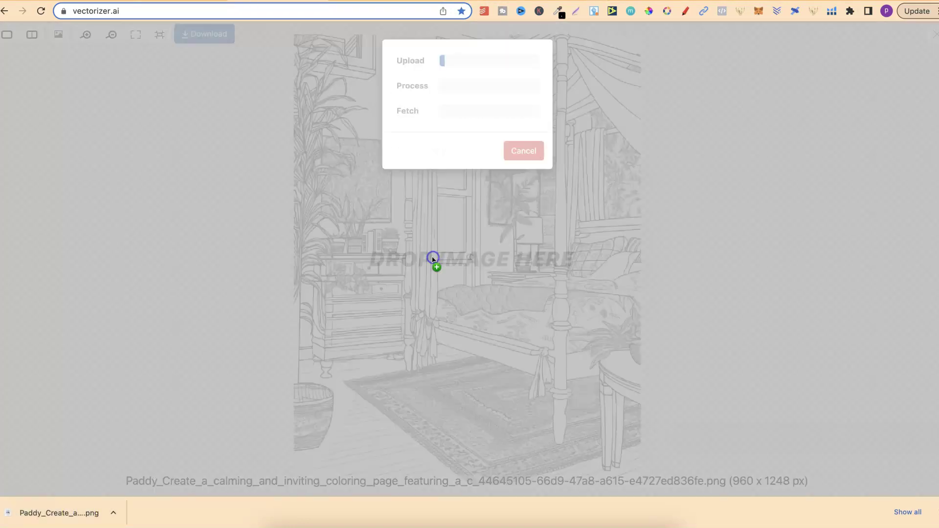
pyautogui.click(932, 512)
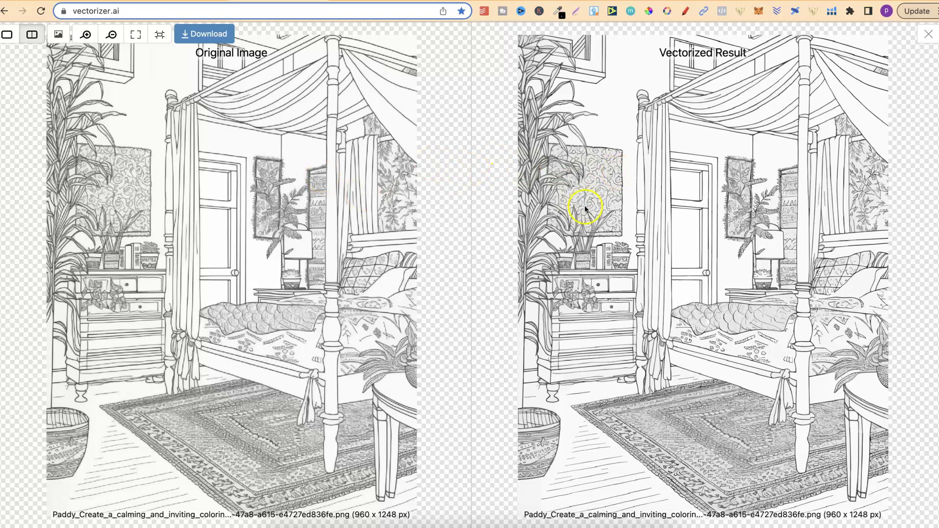
pyautogui.click(202, 33)
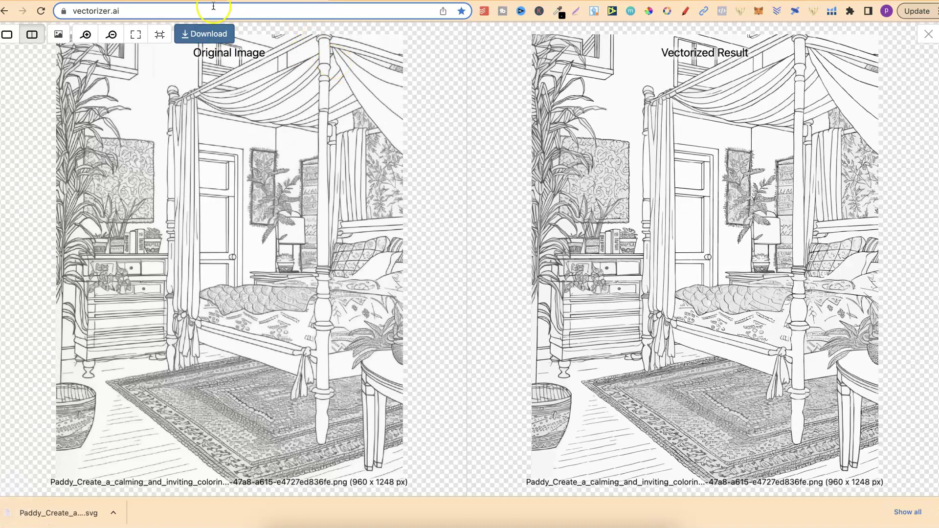
pyautogui.hotkey('ctrl', 'Tab')
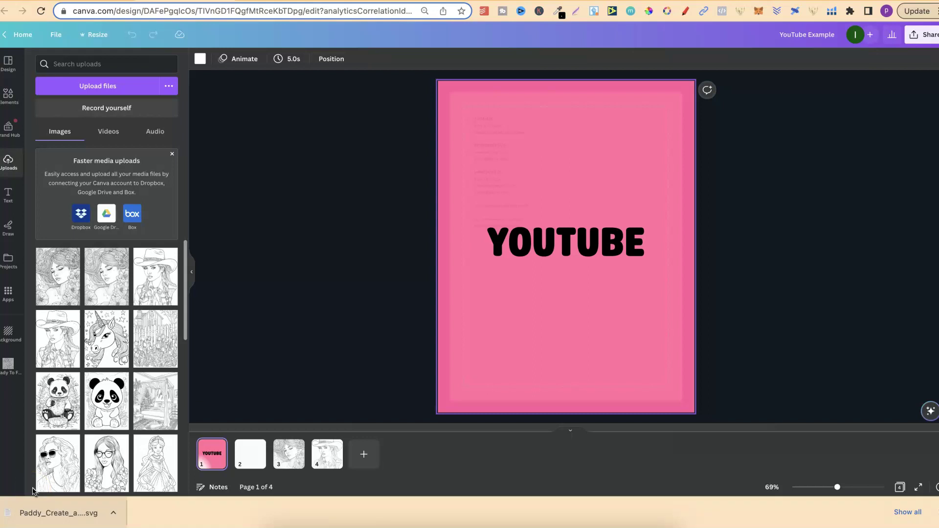
# Step: Try uploading the bedroom SVG into Canva's Uploads panel, which fails with an error
pyautogui.moveTo(74, 509); pyautogui.dragTo(95, 411)
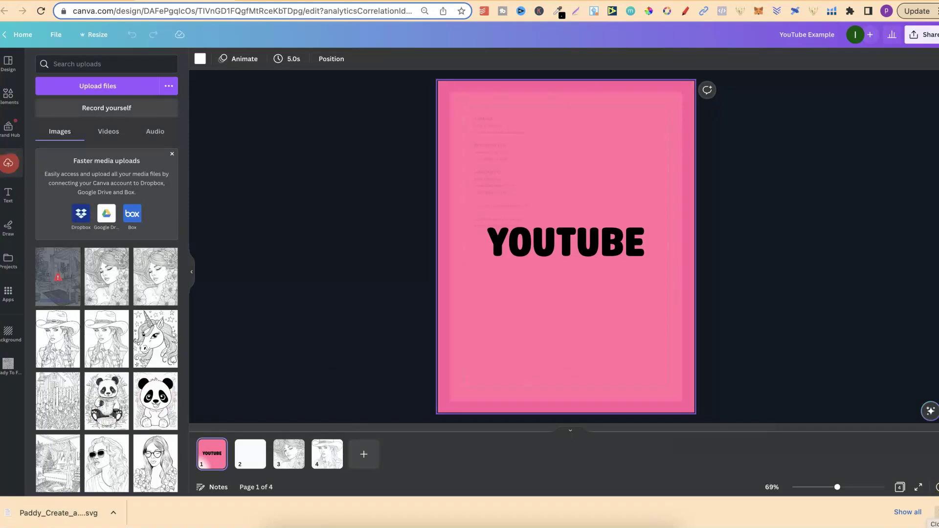
pyautogui.moveTo(57, 286)
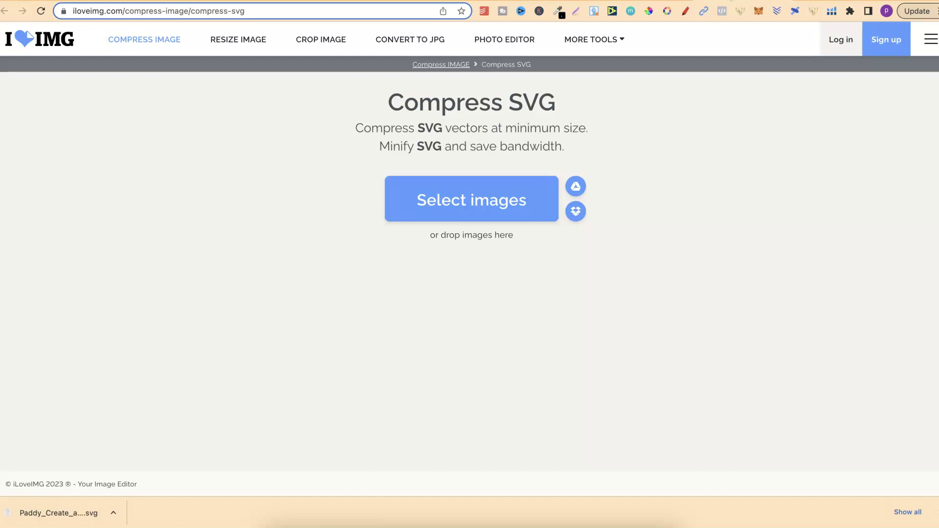
# Step: Compress the bedroom SVG in iLoveIMG from 4.20 MB to 2.56 MB
pyautogui.moveTo(77, 511); pyautogui.dragTo(378, 221)
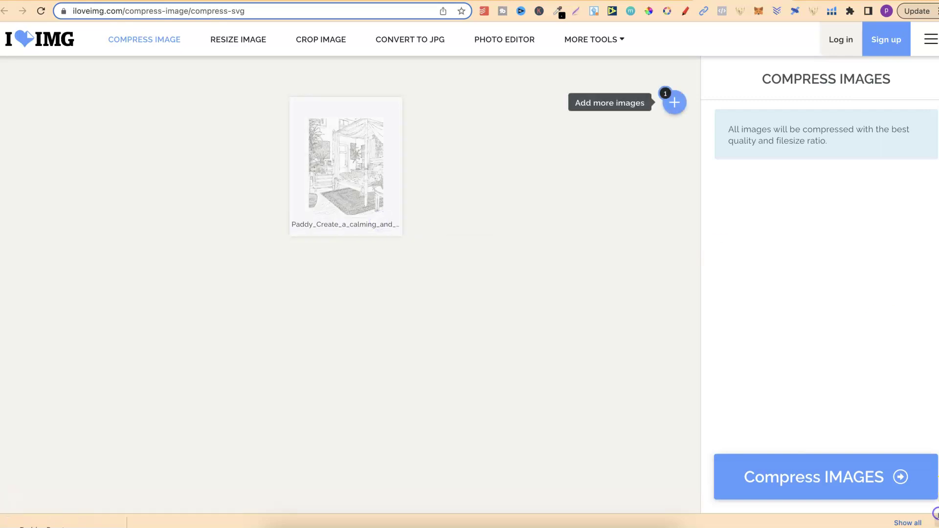
pyautogui.click(935, 517)
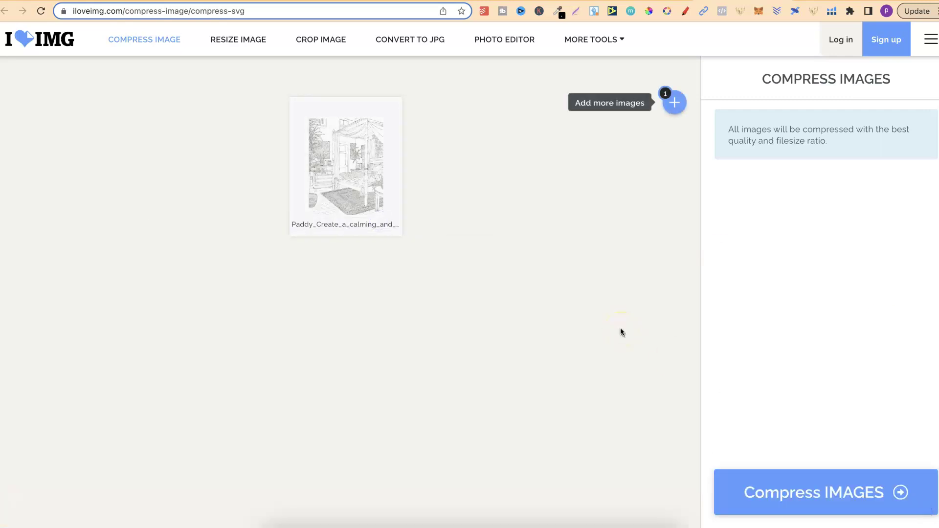
pyautogui.click(777, 506)
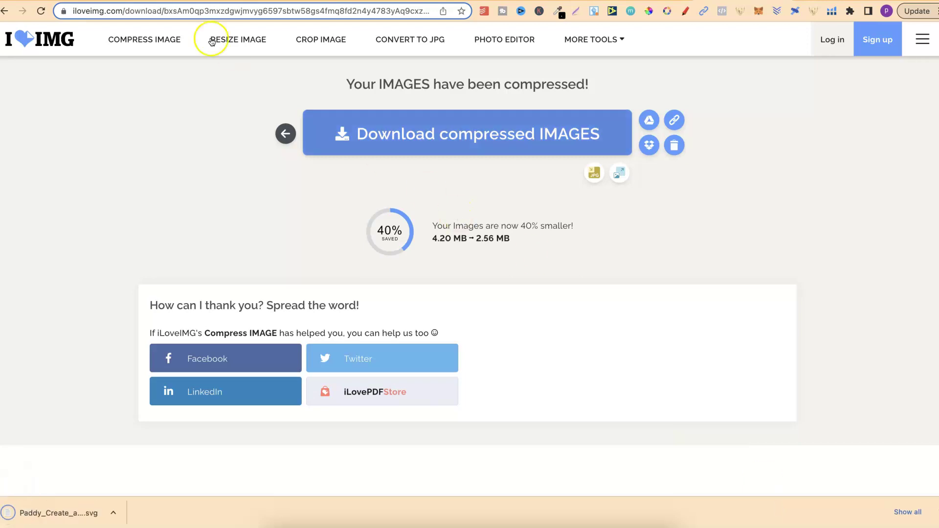
# Step: Drop the compressed bedroom SVG into Canva's Uploads panel and go to blank page 2
pyautogui.hotkey('ctrl', 'Tab')
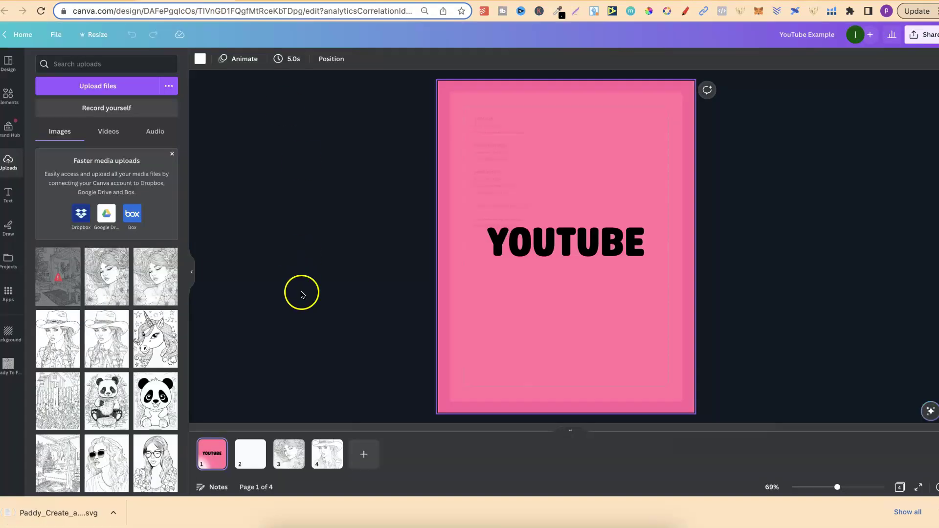
pyautogui.moveTo(59, 513); pyautogui.dragTo(555, 361)
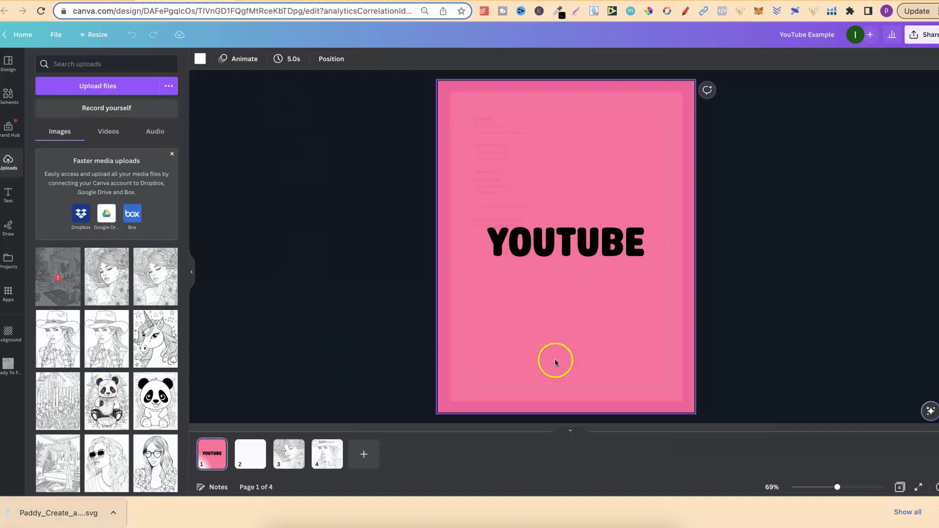
pyautogui.click(935, 512)
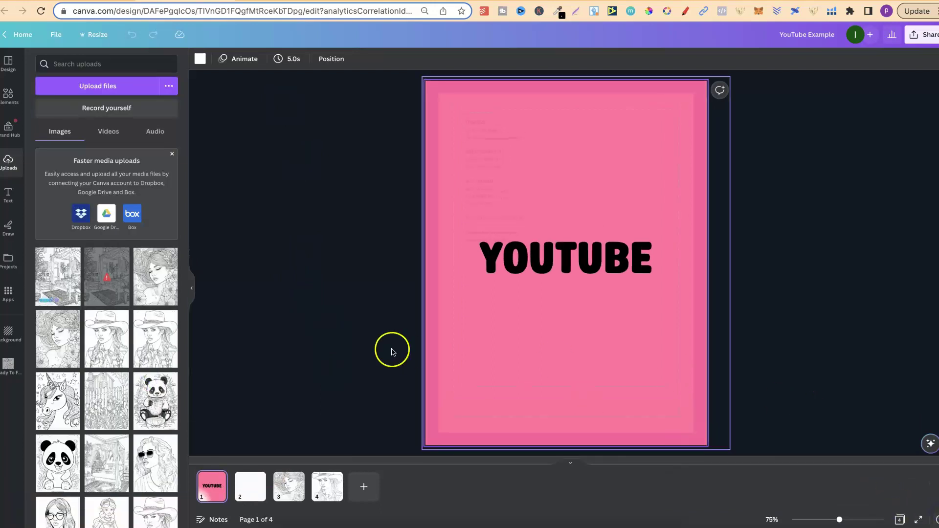
pyautogui.click(254, 487)
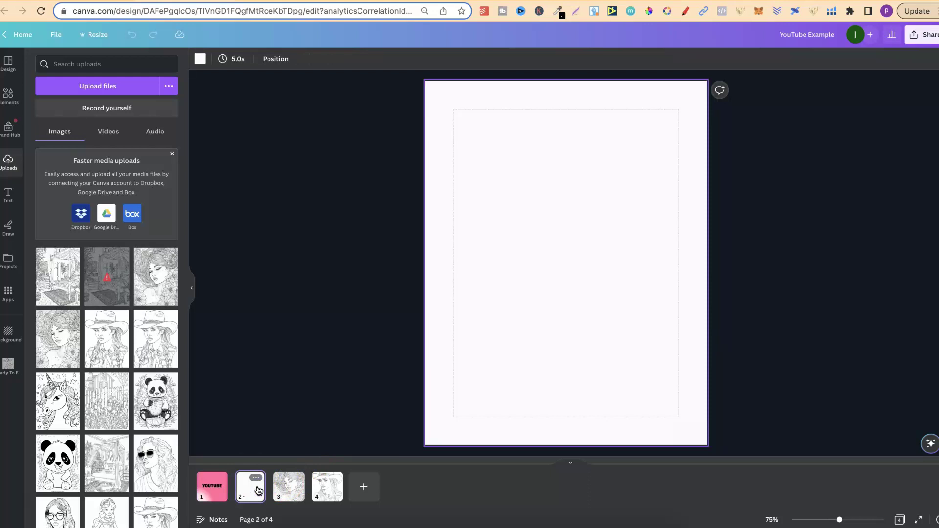
pyautogui.moveTo(108, 290)
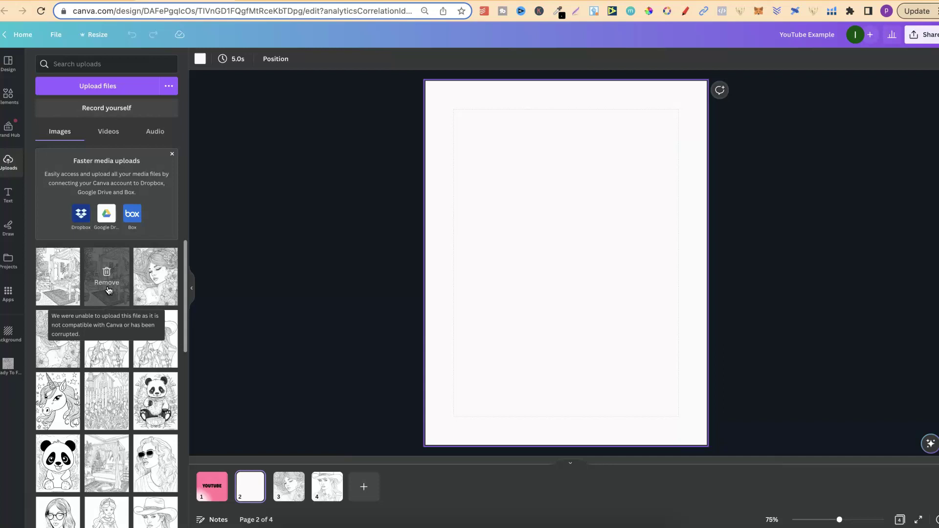
pyautogui.click(311, 248)
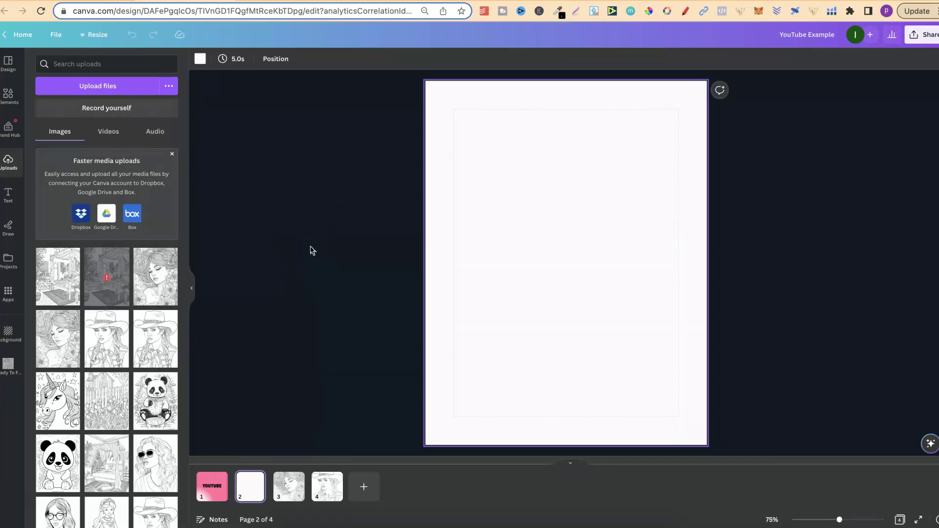
# Step: Place the bedroom image on page 2 and enlarge it well past the page edges
pyautogui.click(58, 277)
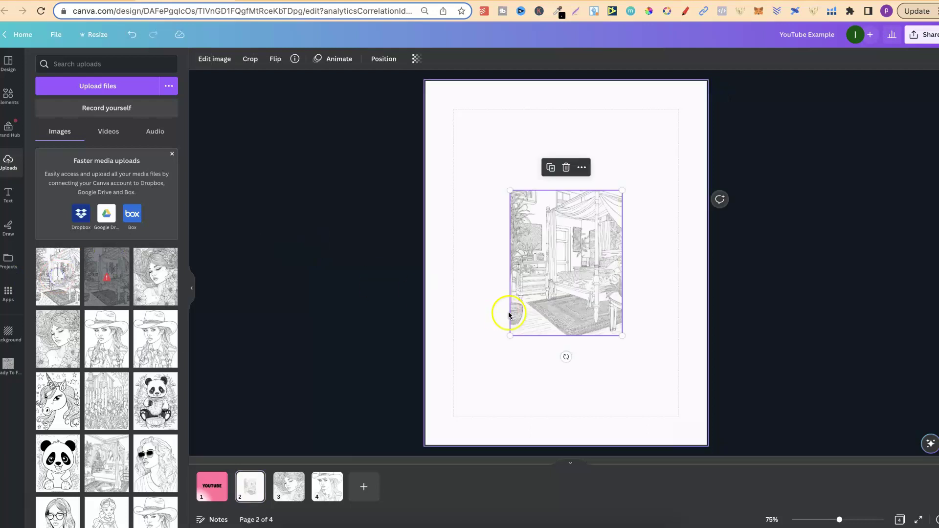
pyautogui.click(511, 333)
pyautogui.moveTo(511, 333); pyautogui.dragTo(429, 453)
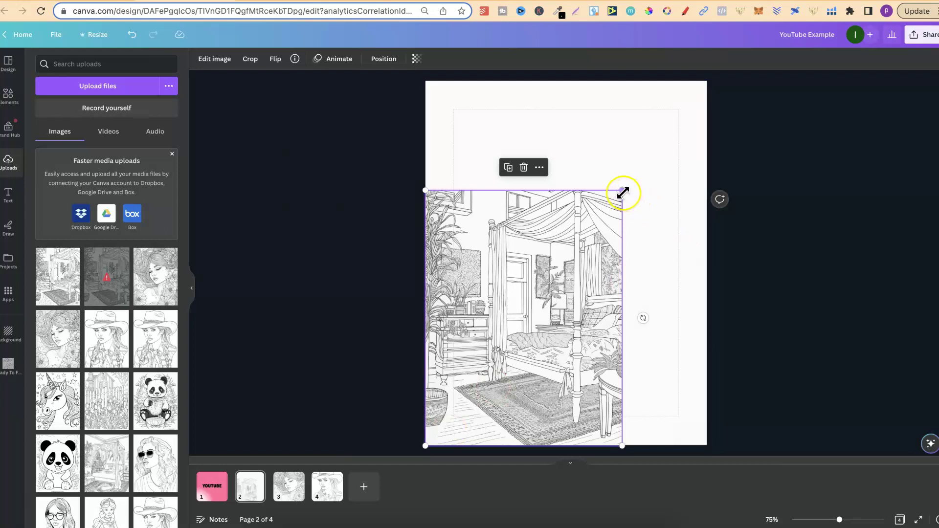
pyautogui.moveTo(622, 191); pyautogui.dragTo(777, 42)
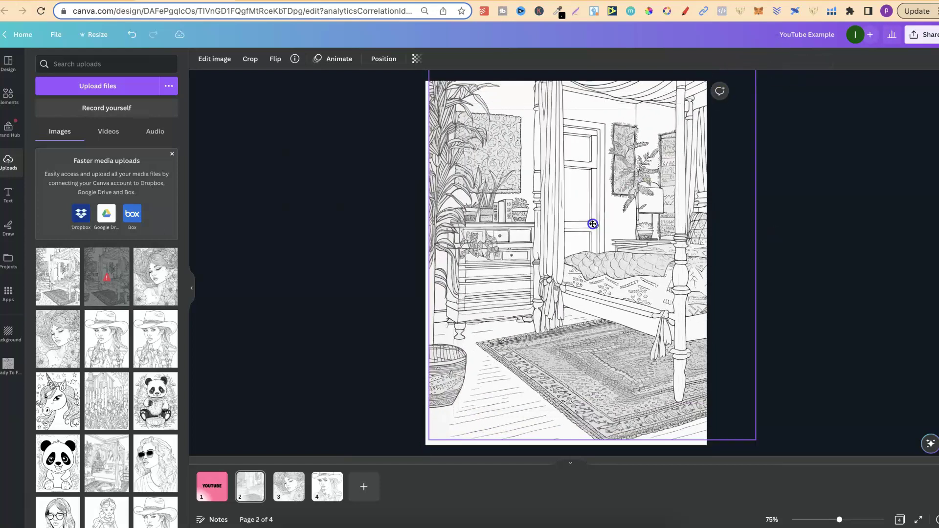
pyautogui.moveTo(593, 225); pyautogui.dragTo(660, 125)
pyautogui.moveTo(501, 337); pyautogui.dragTo(273, 525)
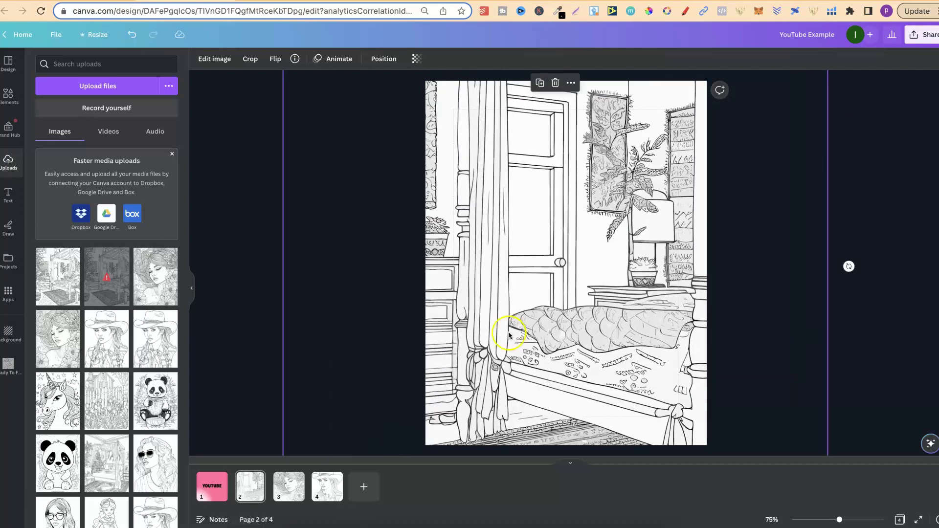
pyautogui.moveTo(510, 325); pyautogui.dragTo(415, 506)
pyautogui.moveTo(621, 291); pyautogui.dragTo(888, 22)
pyautogui.moveTo(593, 178); pyautogui.dragTo(662, 172)
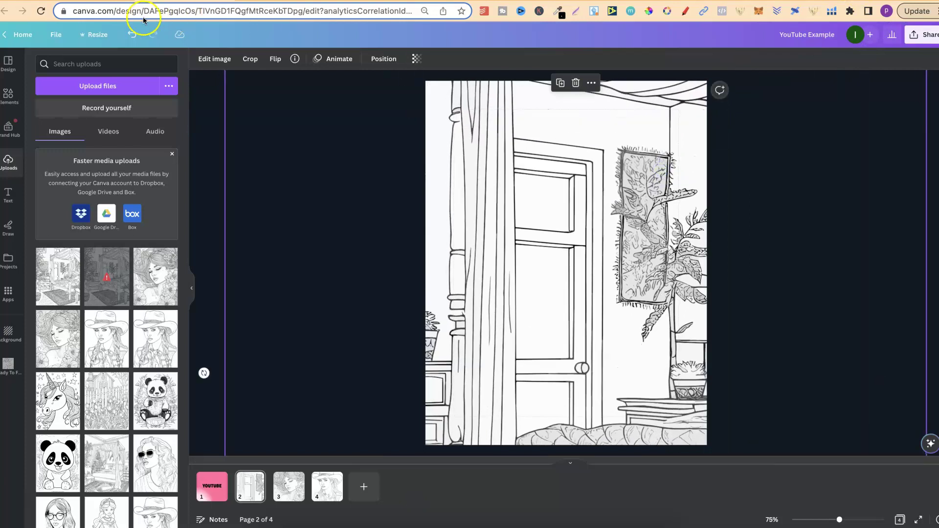
# Step: Undo until page 2 is empty, then re-add the bedroom image and stretch it to the page corners
pyautogui.click(129, 35)
pyautogui.click(129, 35)
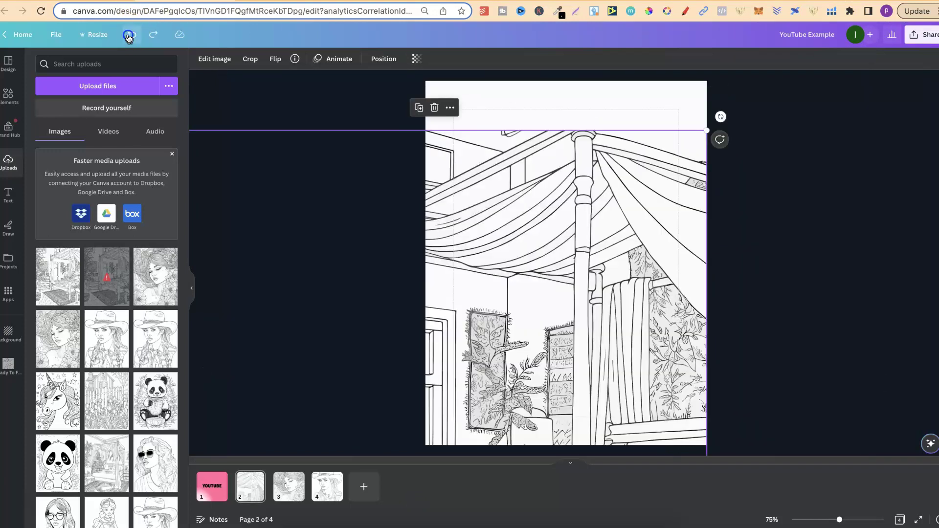
pyautogui.click(130, 36)
pyautogui.click(129, 35)
pyautogui.click(64, 269)
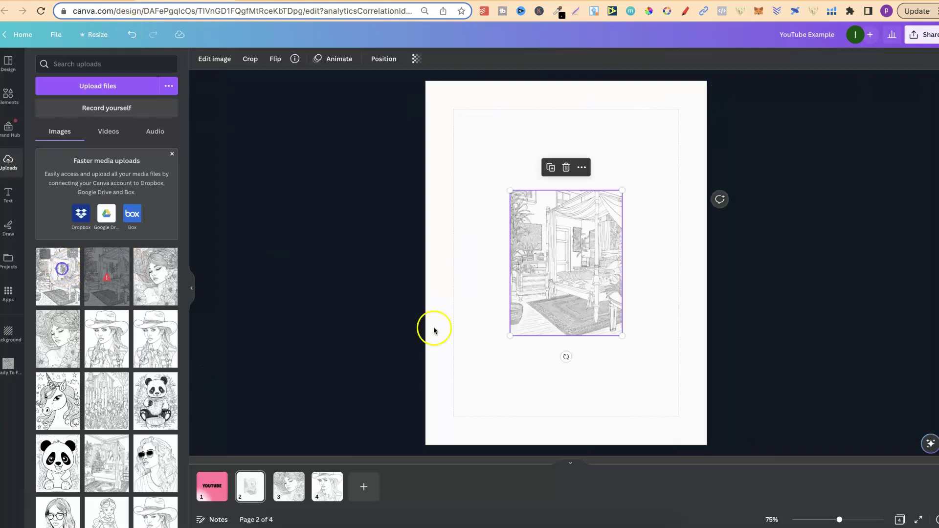
pyautogui.moveTo(510, 335); pyautogui.dragTo(426, 445)
pyautogui.moveTo(622, 193); pyautogui.dragTo(706, 81)
# Step: Zoom to 500% to inspect line detail, return to 75%, and move to the vectorizer.ai tab
pyautogui.moveTo(839, 520); pyautogui.dragTo(883, 519)
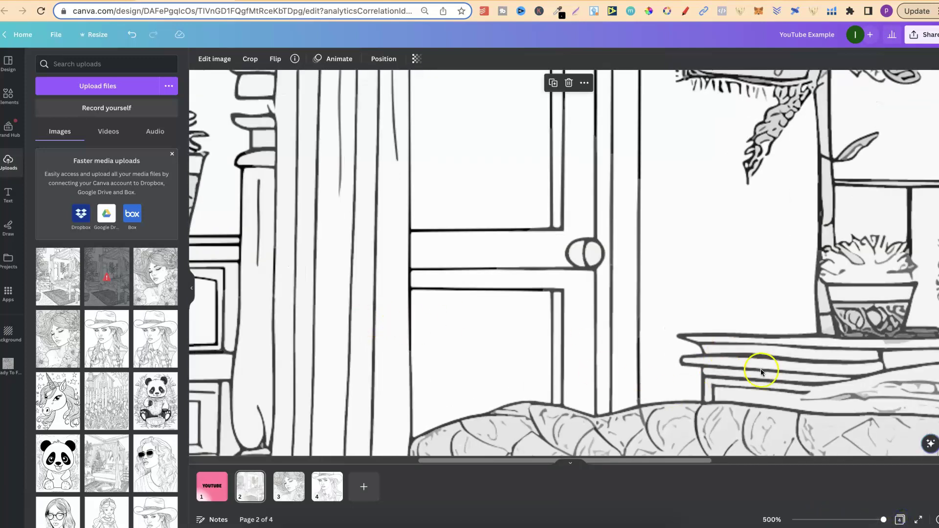
pyautogui.click(769, 520)
pyautogui.click(760, 476)
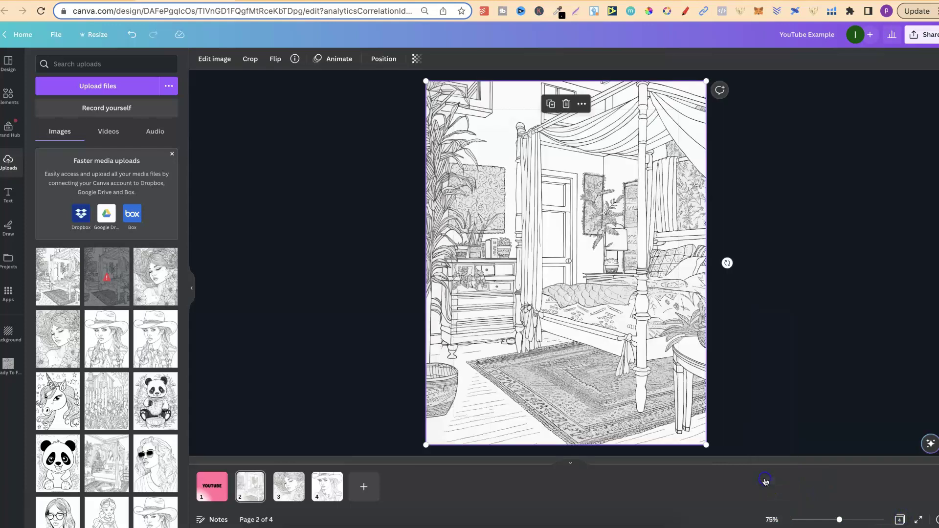
pyautogui.click(779, 192)
pyautogui.hotkey('ctrl', 'Tab')
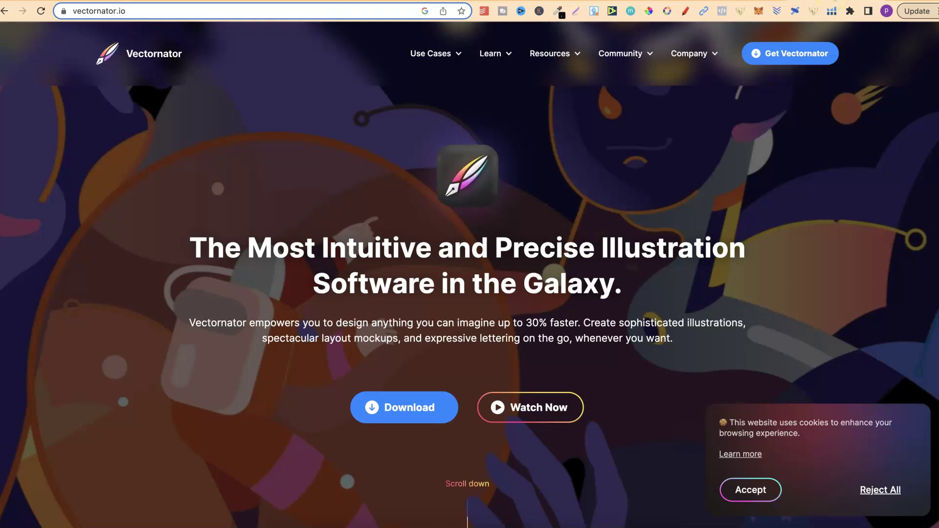
# Step: View the vectornator.io home page and bring up a Finder window of Downloads
pyautogui.click(28, 487)
# Step: Open the vectorized bedroom SVG from the Downloads folder in Vectornator
pyautogui.click(273, 525)
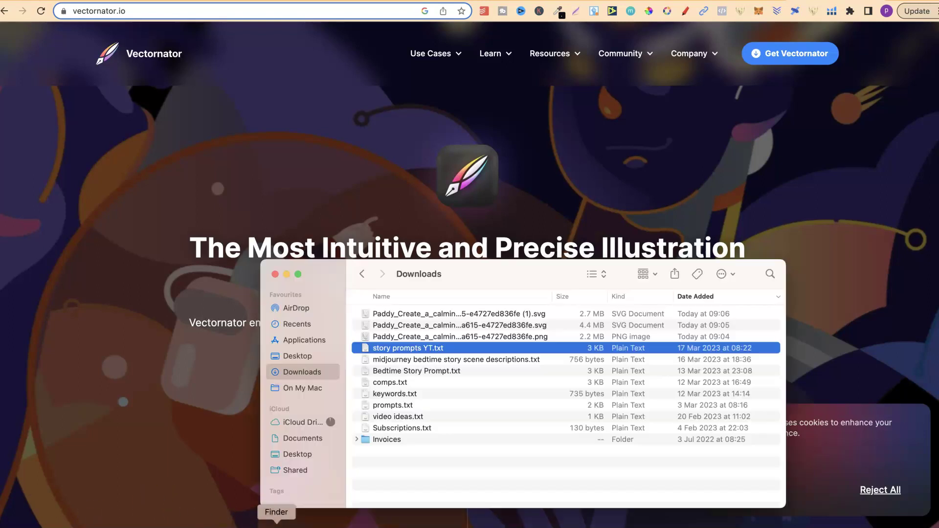
pyautogui.doubleClick(431, 324)
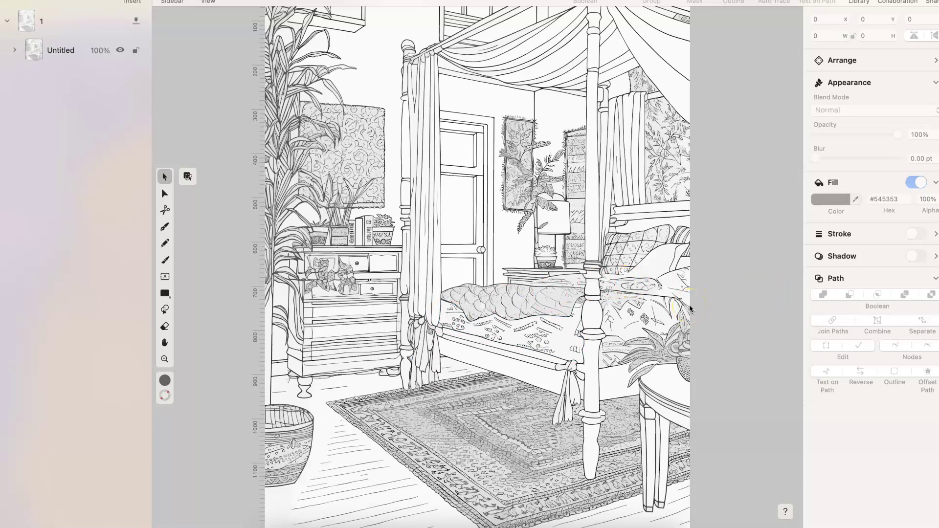
pyautogui.click(478, 388)
pyautogui.click(339, 464)
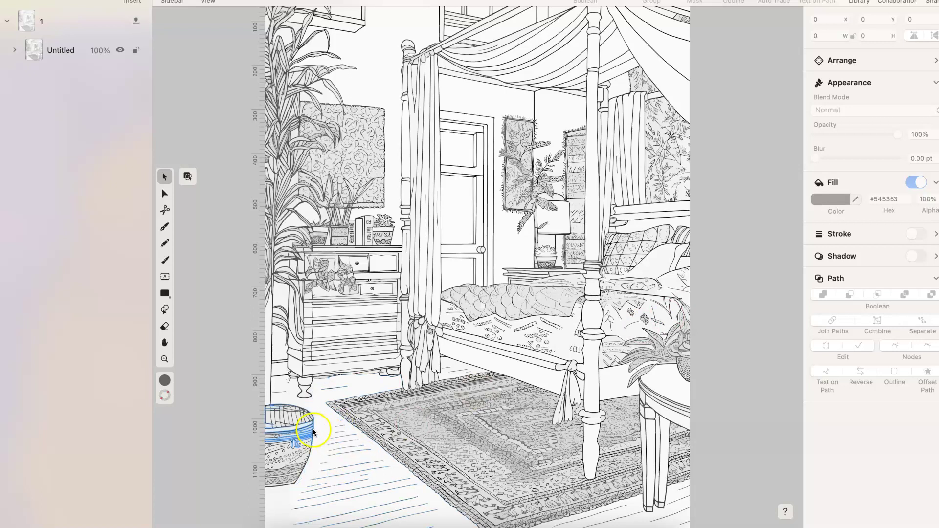
pyautogui.click(333, 391)
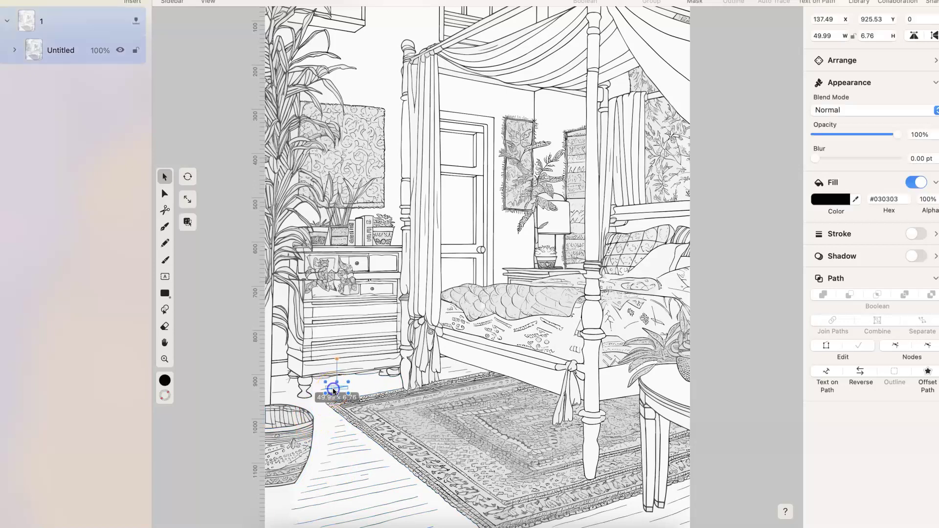
pyautogui.click(331, 389)
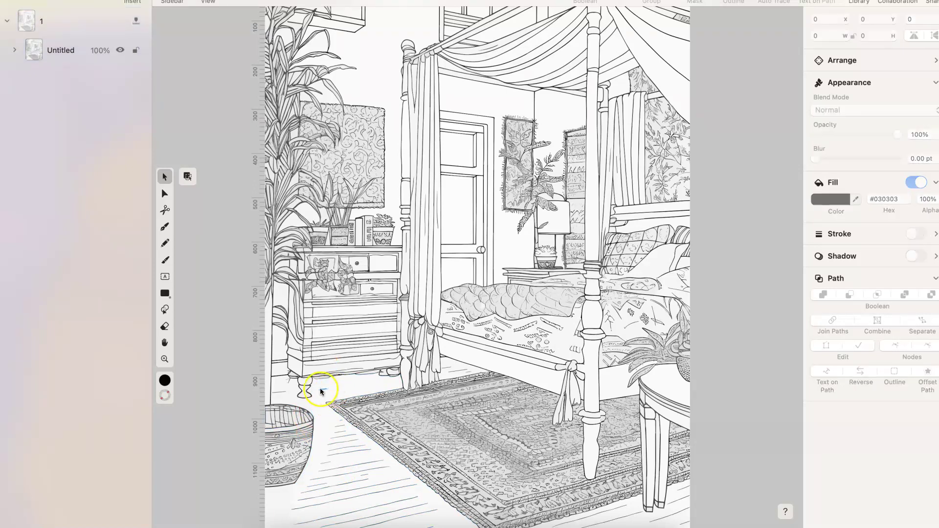
pyautogui.click(321, 388)
pyautogui.click(321, 388)
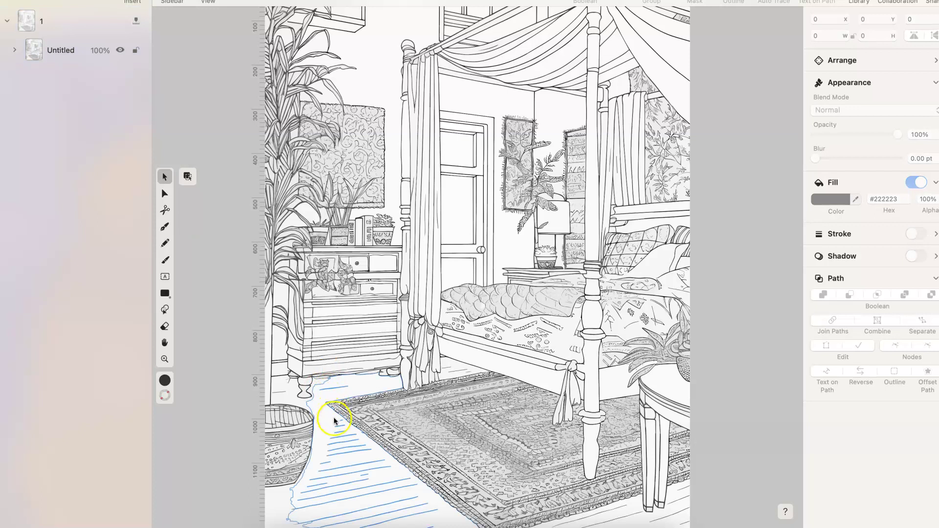
pyautogui.click(329, 387)
pyautogui.click(329, 388)
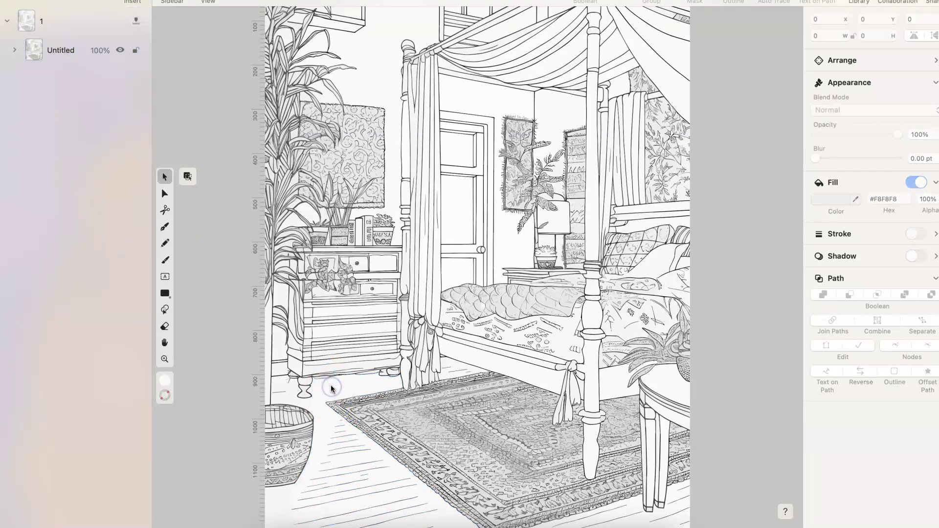
pyautogui.click(338, 422)
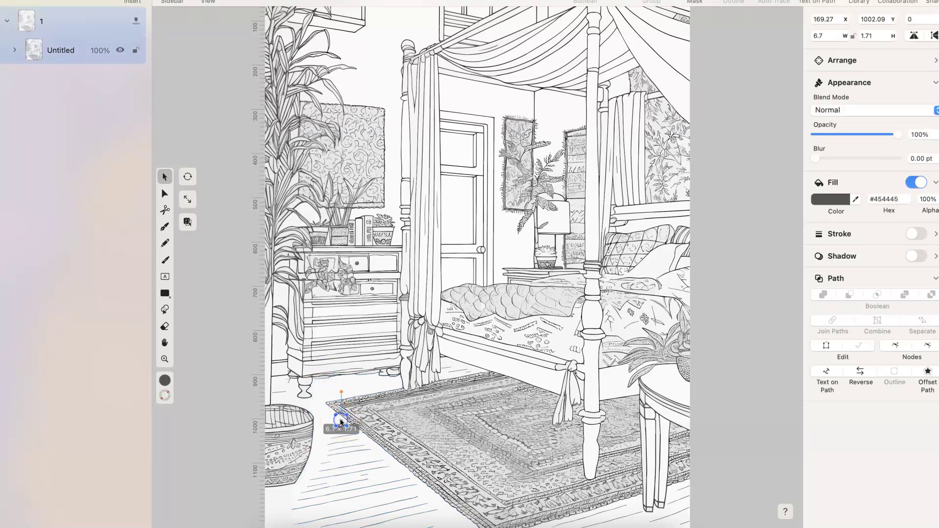
pyautogui.click(338, 423)
pyautogui.click(336, 430)
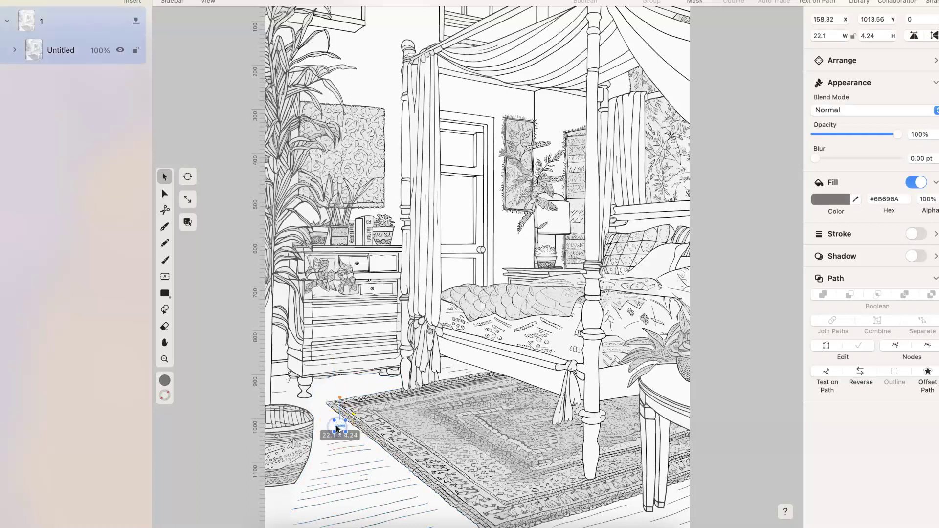
pyautogui.click(337, 430)
pyautogui.click(339, 433)
pyautogui.click(339, 434)
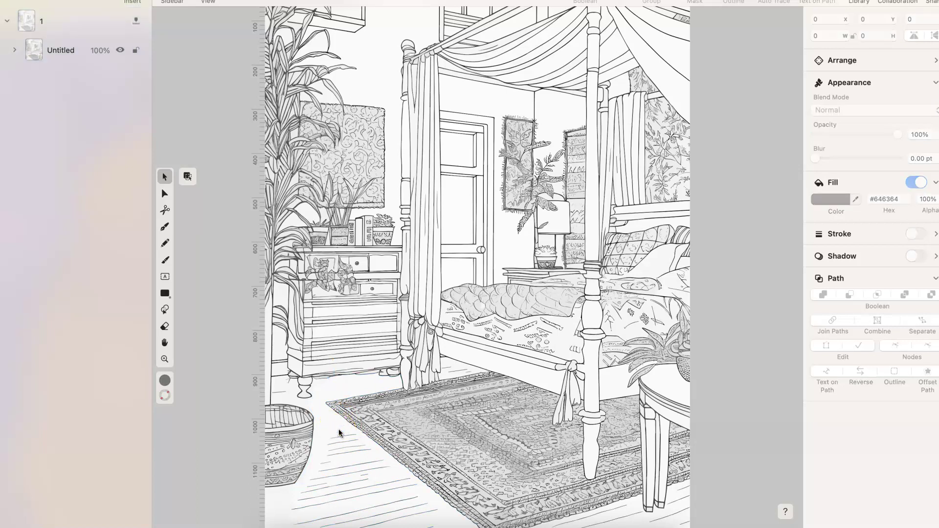
pyautogui.click(339, 439)
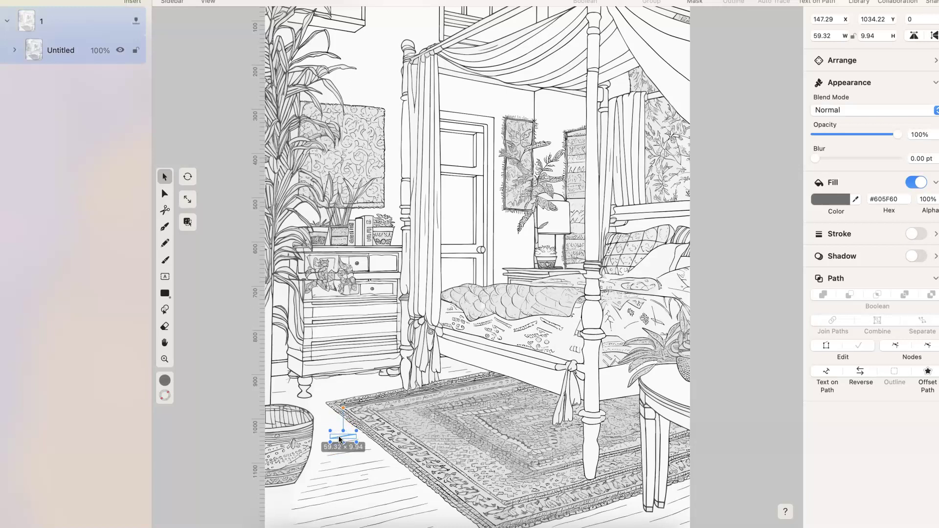
pyautogui.click(340, 439)
pyautogui.click(348, 439)
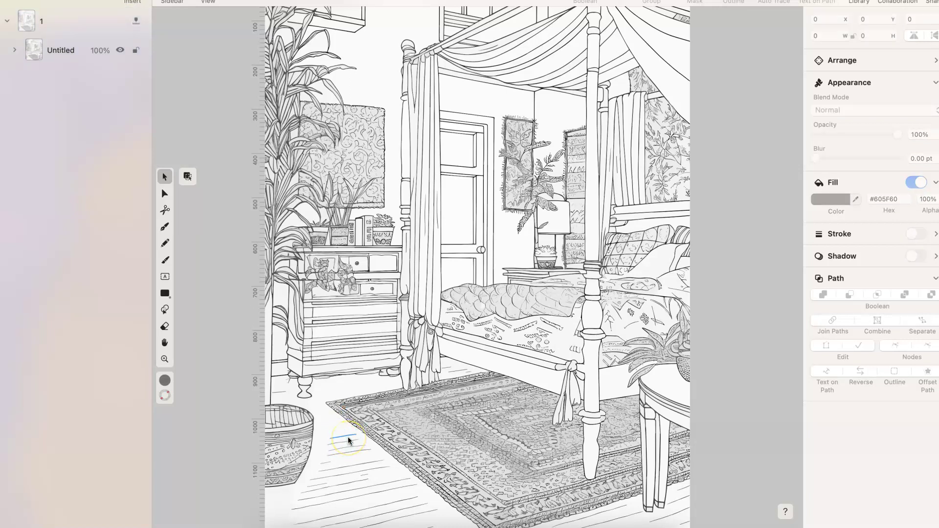
pyautogui.click(348, 439)
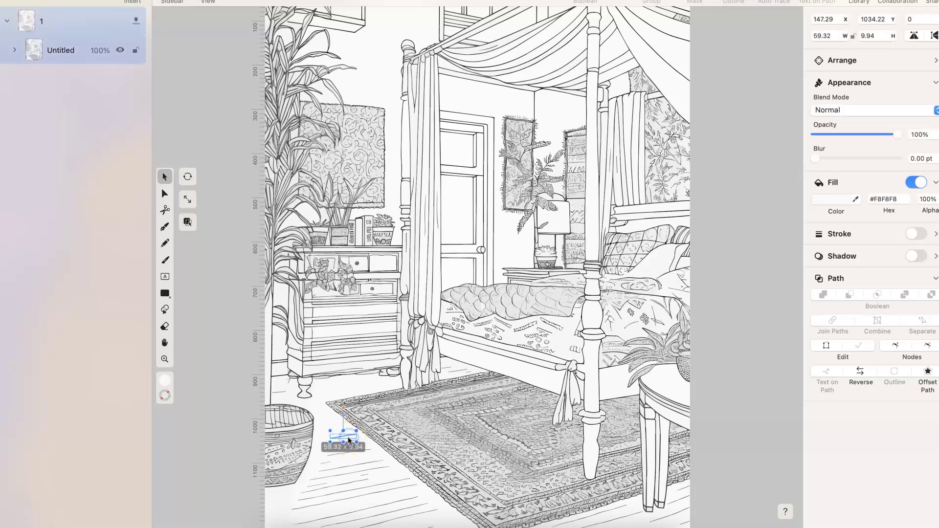
pyautogui.click(346, 442)
pyautogui.click(344, 444)
pyautogui.click(344, 445)
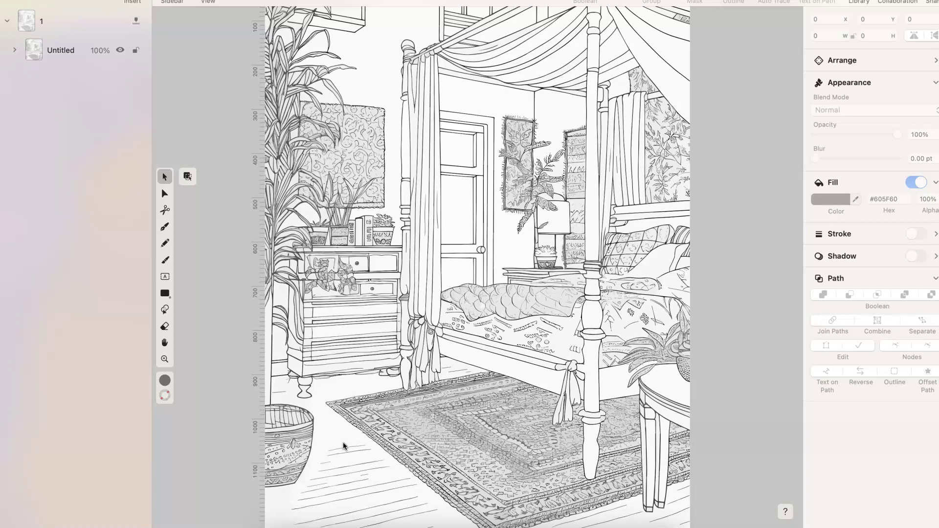
# Step: Return to the vectorizer.ai tab in Chrome and close the bedroom vectorization result
pyautogui.click(346, 511)
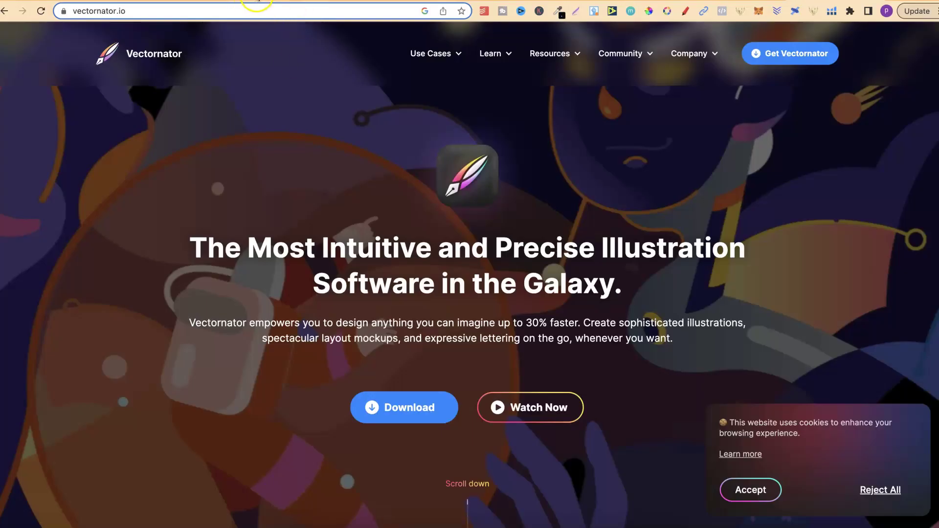
pyautogui.click(258, 1)
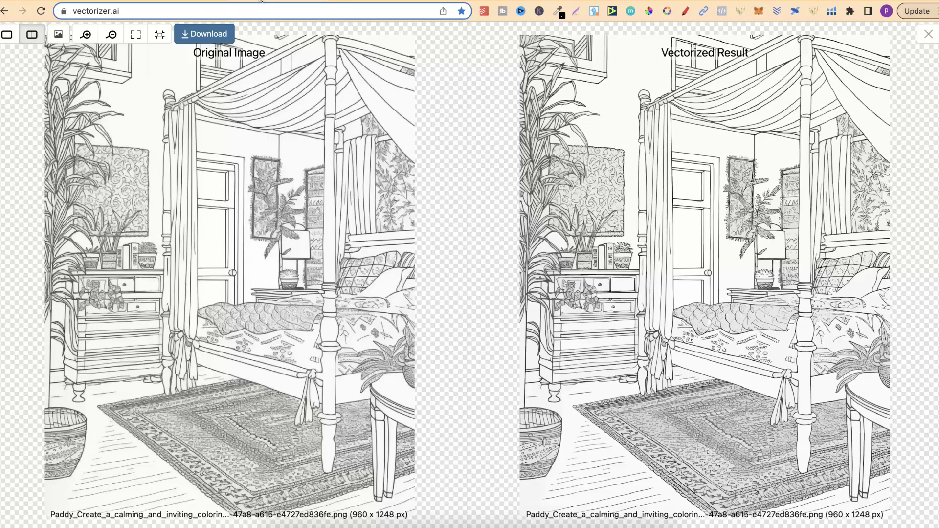
pyautogui.press('Escape')
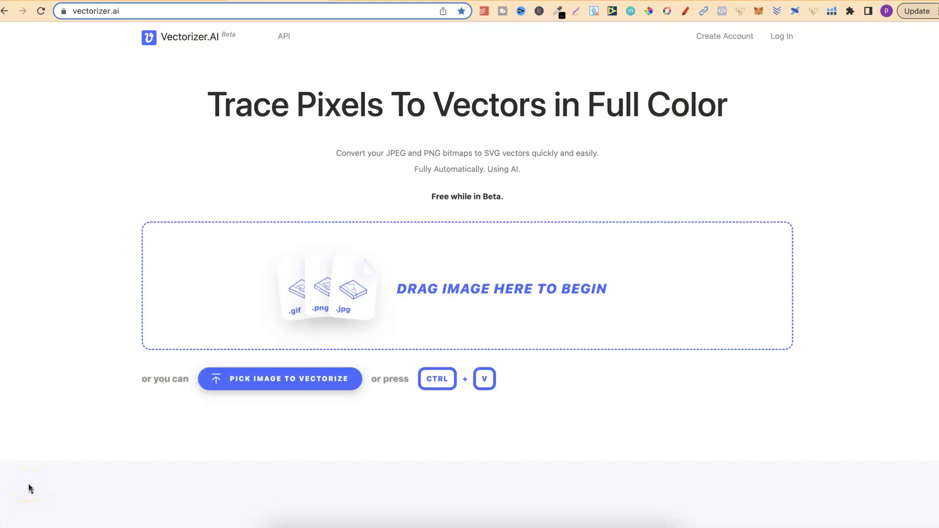